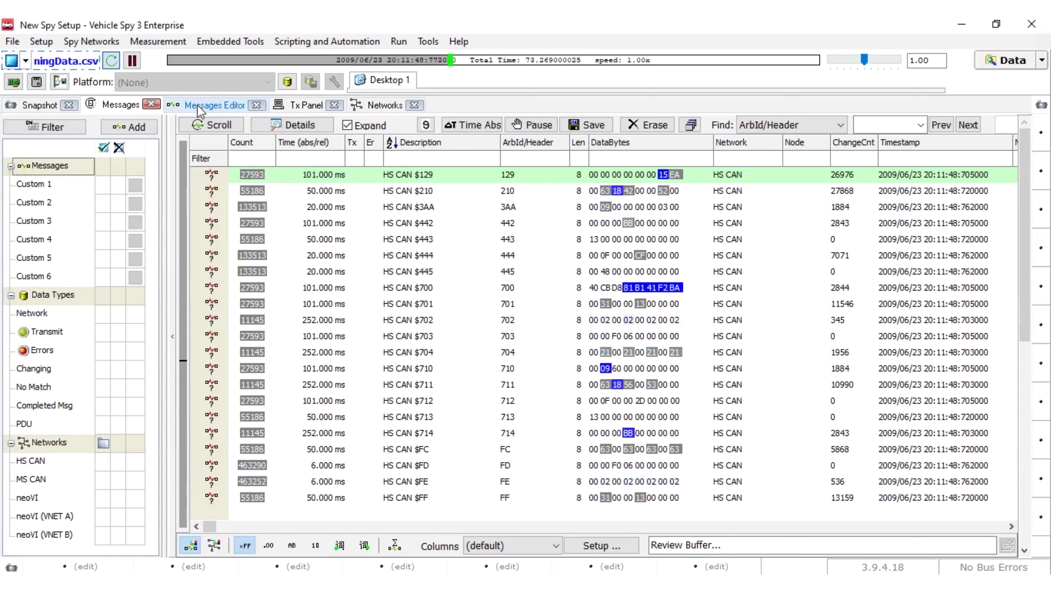
# Step: Dock the HS CAN Messages Editor above the Tx Panel and Signals panes
pyautogui.moveTo(209, 110); pyautogui.dragTo(518, 110)
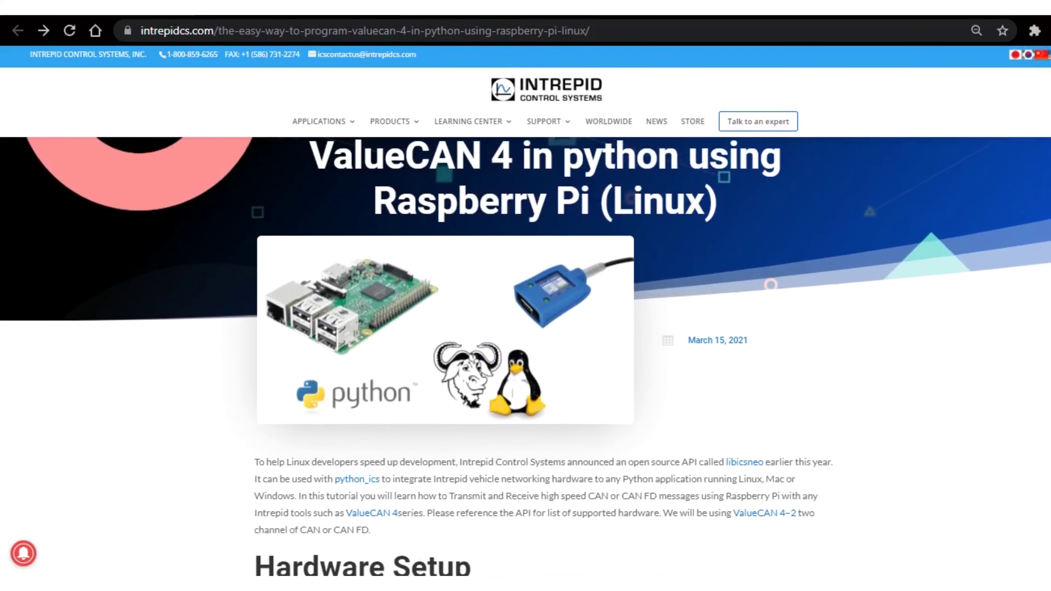
pyautogui.scroll(-3, 525, 356)
pyautogui.scroll(-5, 526, 357)
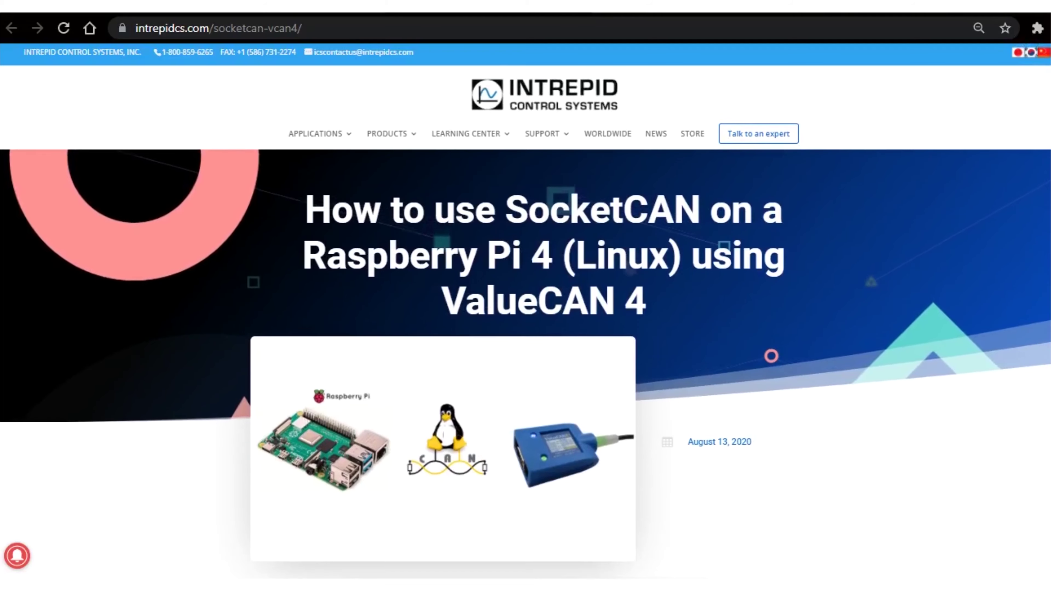
# Step: Scroll down in main.py, which has 'import vspyx' on line 1
pyautogui.scroll(-5, 526, 356)
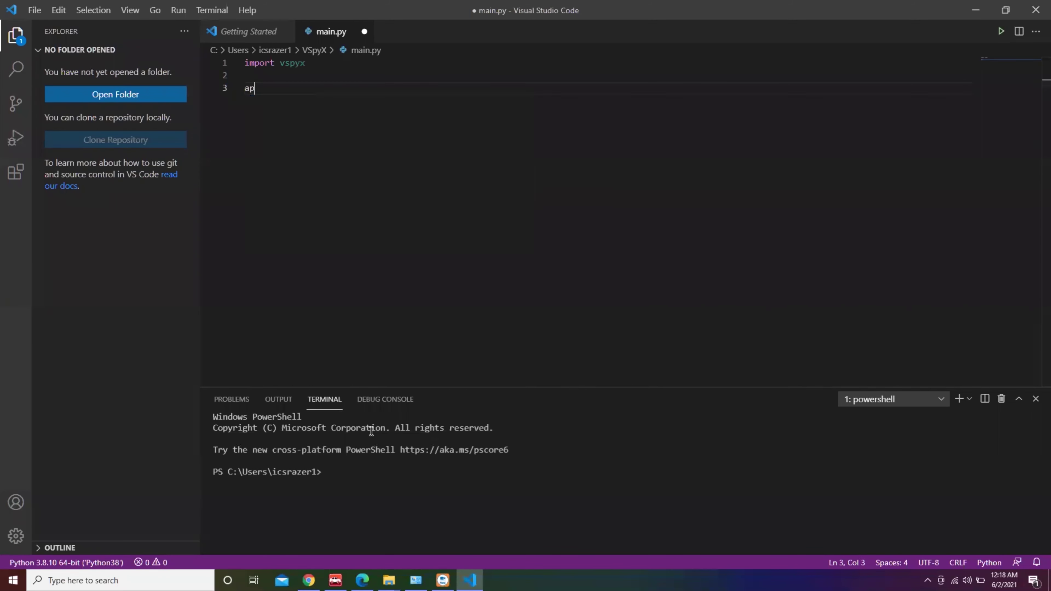
# Step: Continue line 3 with 'p = vspyx.Core' toward app = vspyx.Core.Application
pyautogui.write('p')
pyautogui.write(' = vspyx.Core.Application')
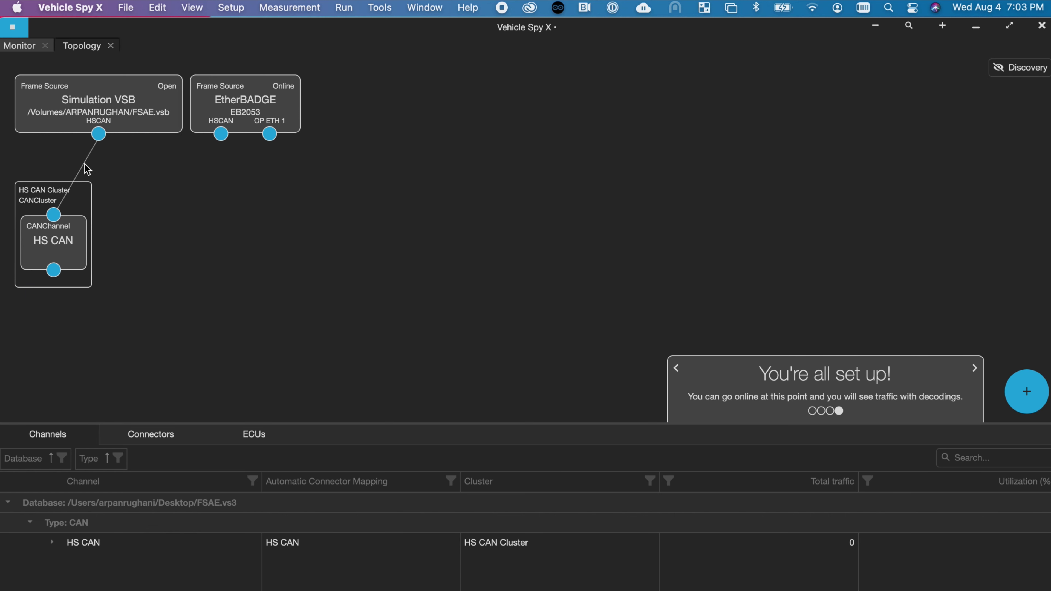
# Step: Replace the simulation buffer's HS CAN connection with the EtherBADGE HSCAN port
pyautogui.rightClick(84, 163)
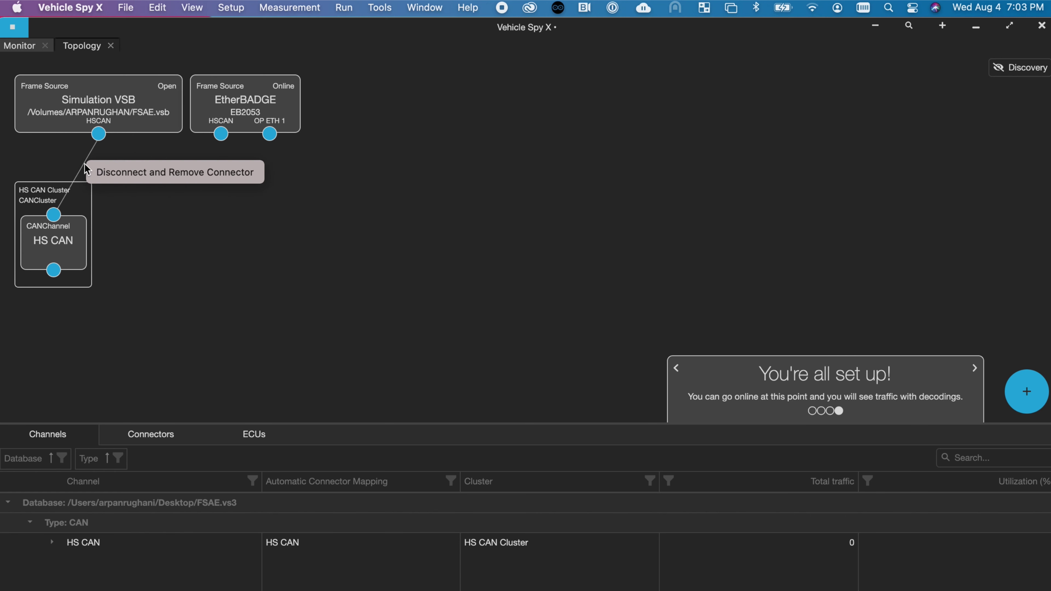
pyautogui.click(98, 173)
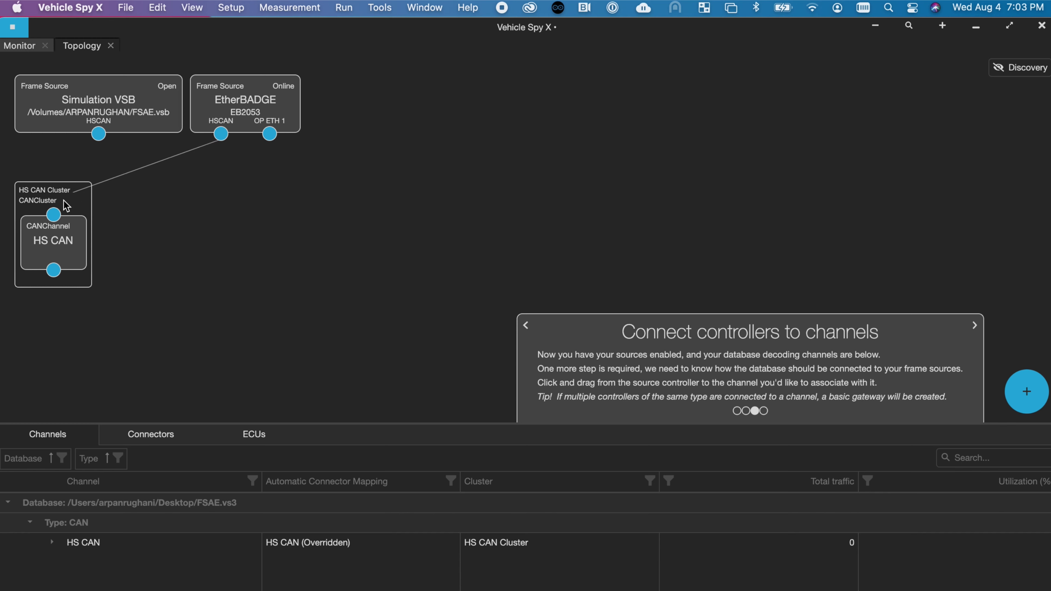
pyautogui.moveTo(51, 220); pyautogui.dragTo(53, 216)
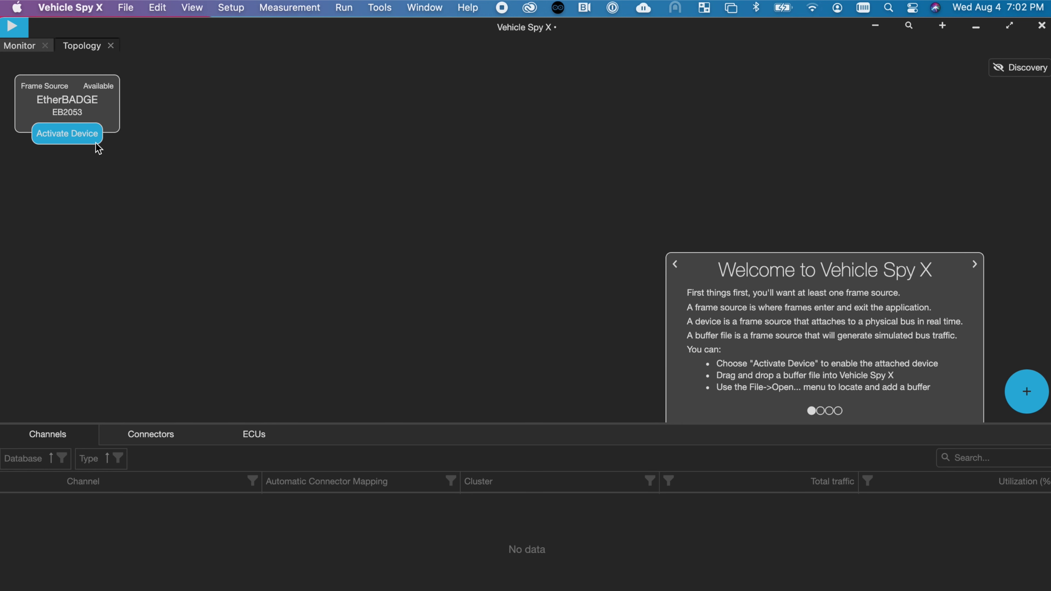
# Step: Bring the EtherBADGE device online with Activate Device
pyautogui.click(88, 140)
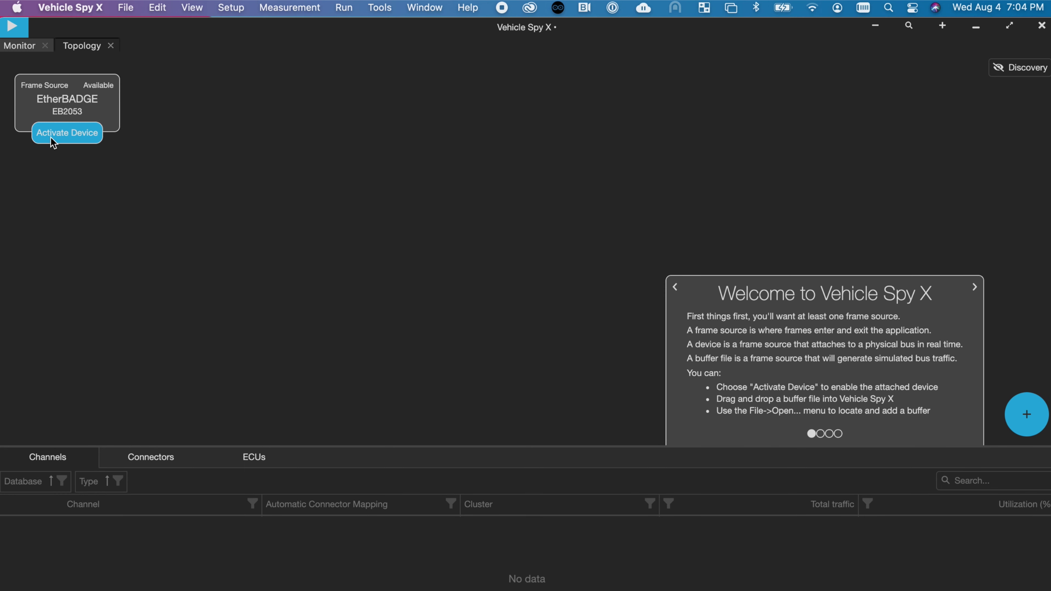
pyautogui.click(52, 140)
pyautogui.click(18, 45)
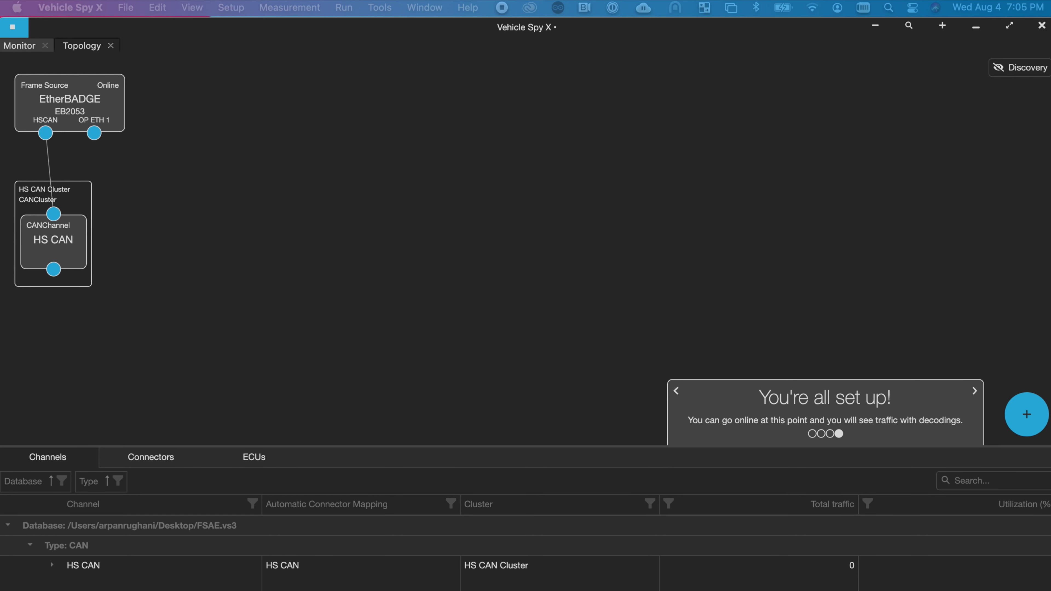
# Step: Open the Python scripting terminal from the tools list and launch Visual Studio Code
pyautogui.click(373, 10)
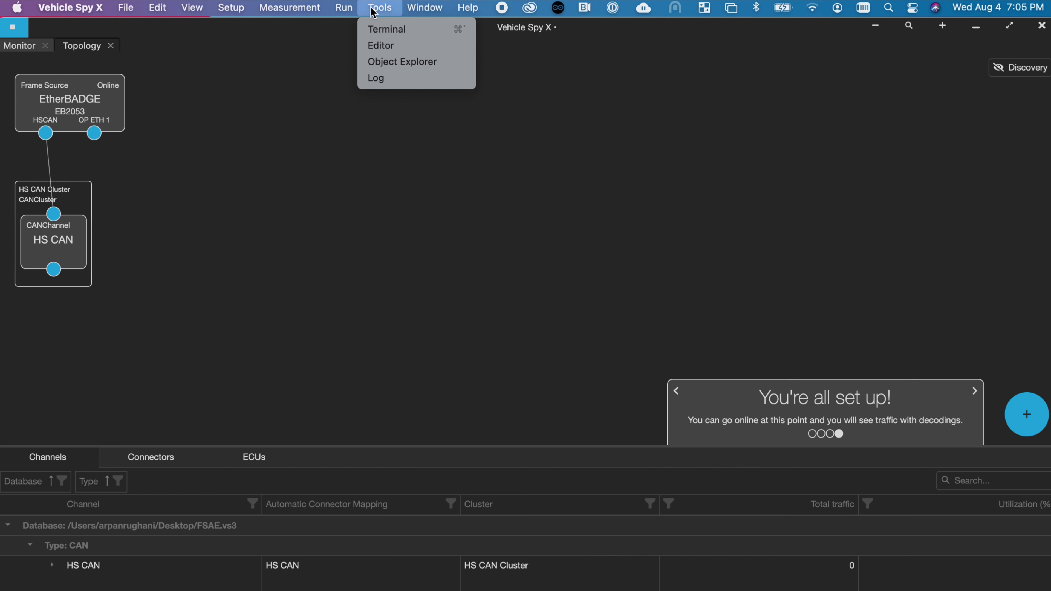
pyautogui.click(379, 29)
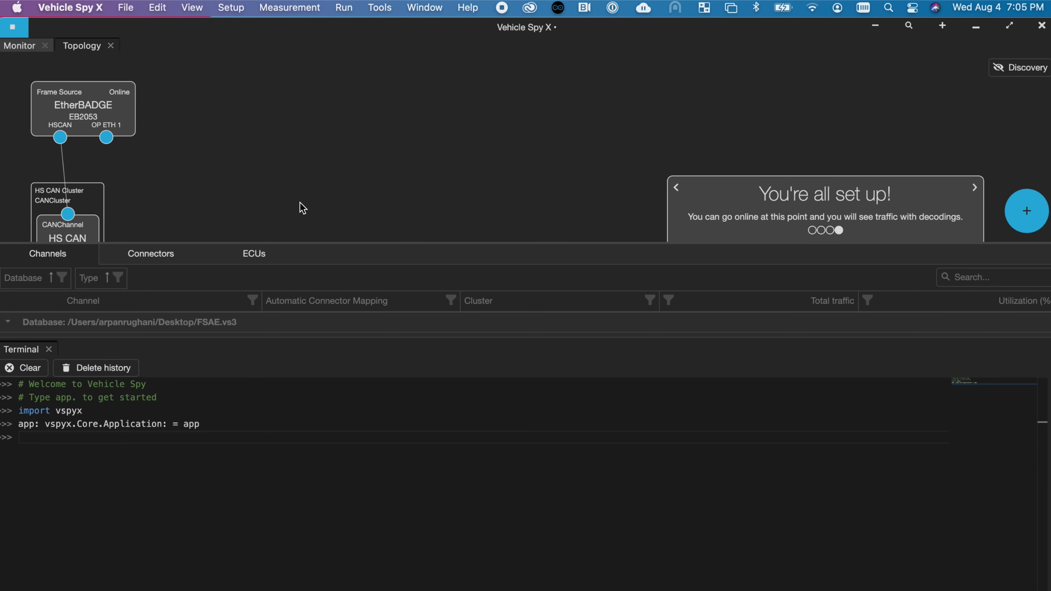
pyautogui.moveTo(302, 207); pyautogui.dragTo(284, 145)
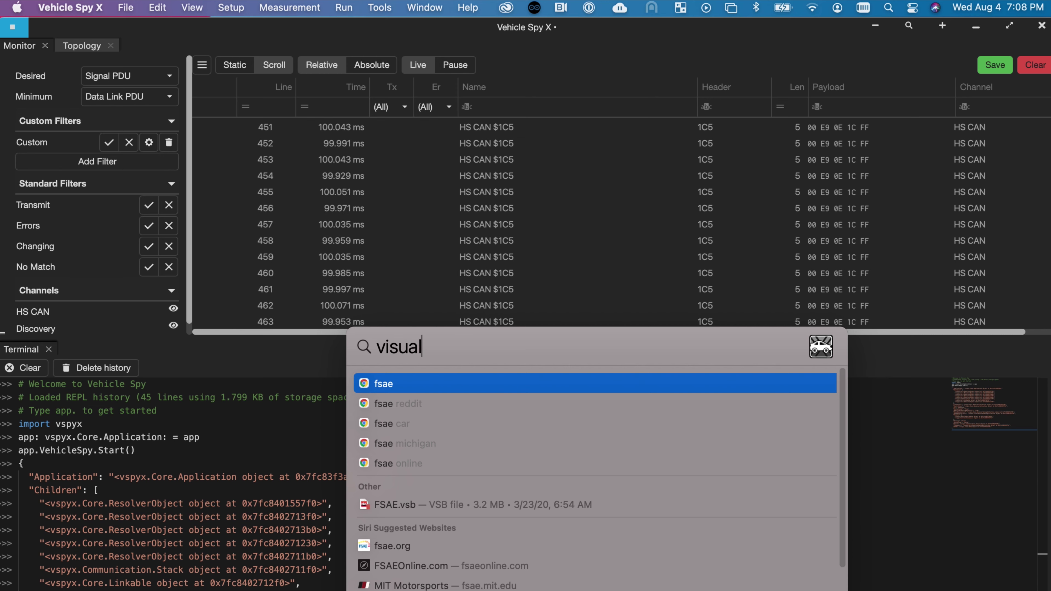
pyautogui.press('Escape')
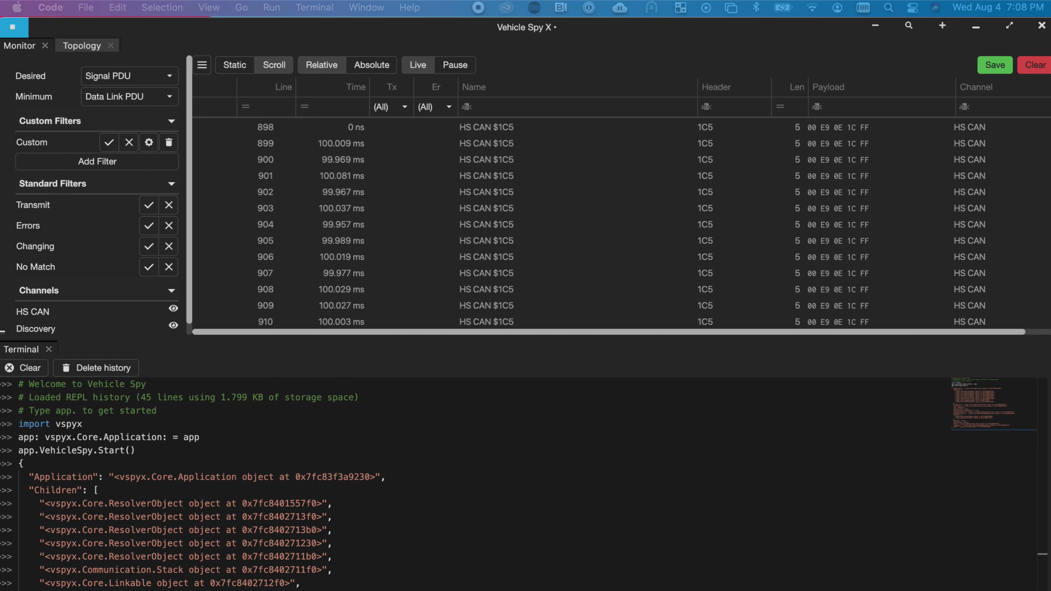
# Step: Browse the Vehicle Spy scripting documentation to the Receiving CAN frame page
pyautogui.click(581, 364)
pyautogui.click(463, 7)
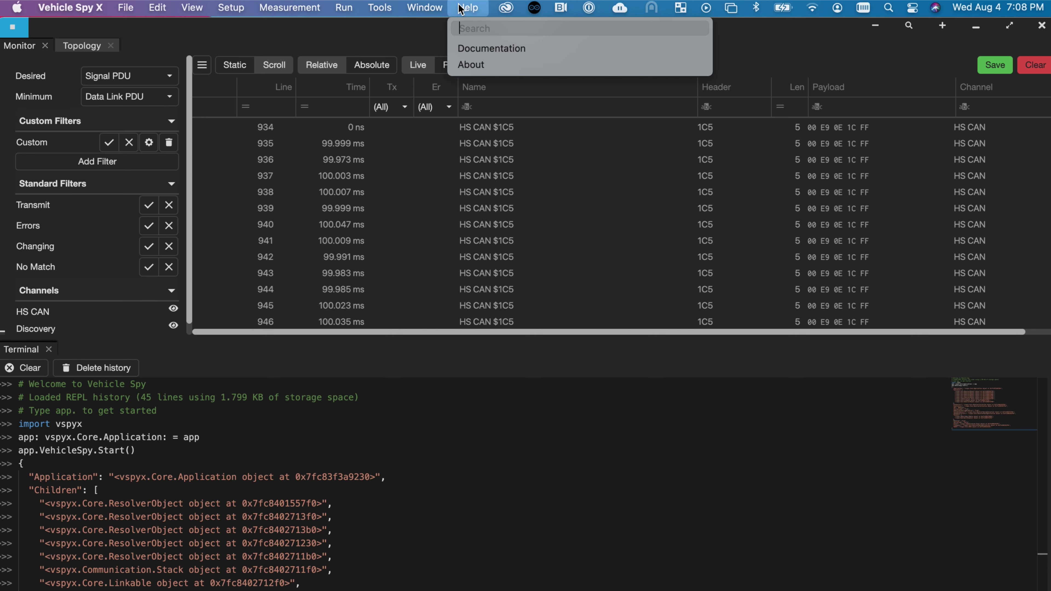
pyautogui.click(476, 48)
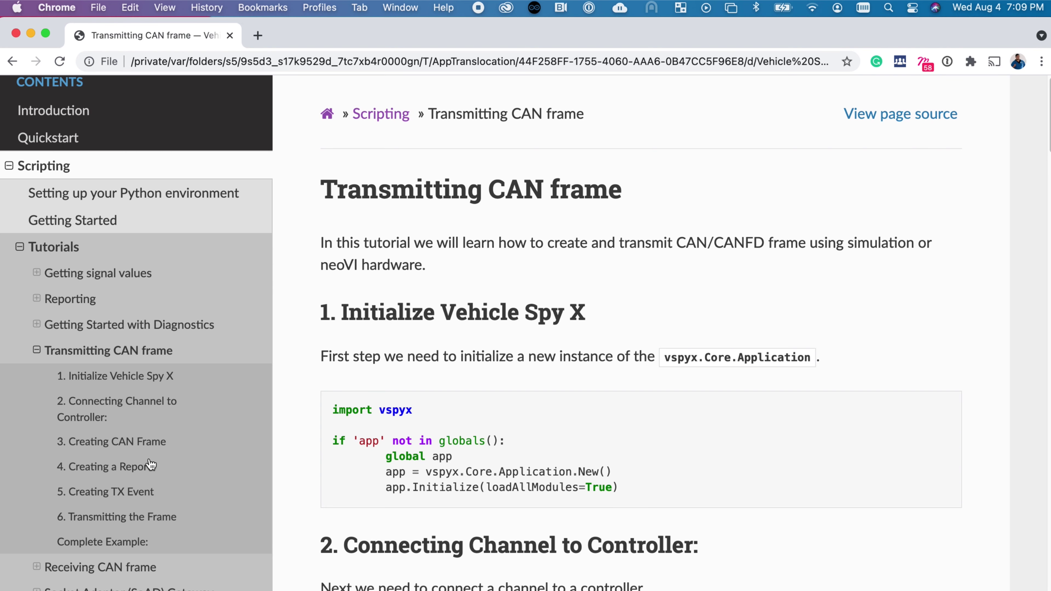
pyautogui.click(110, 493)
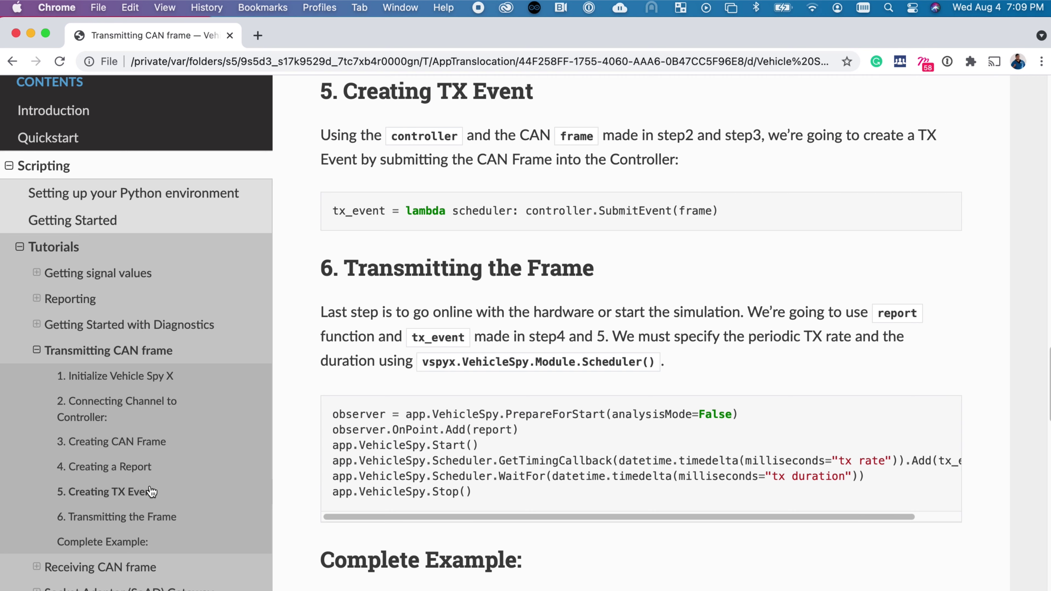
pyautogui.click(107, 568)
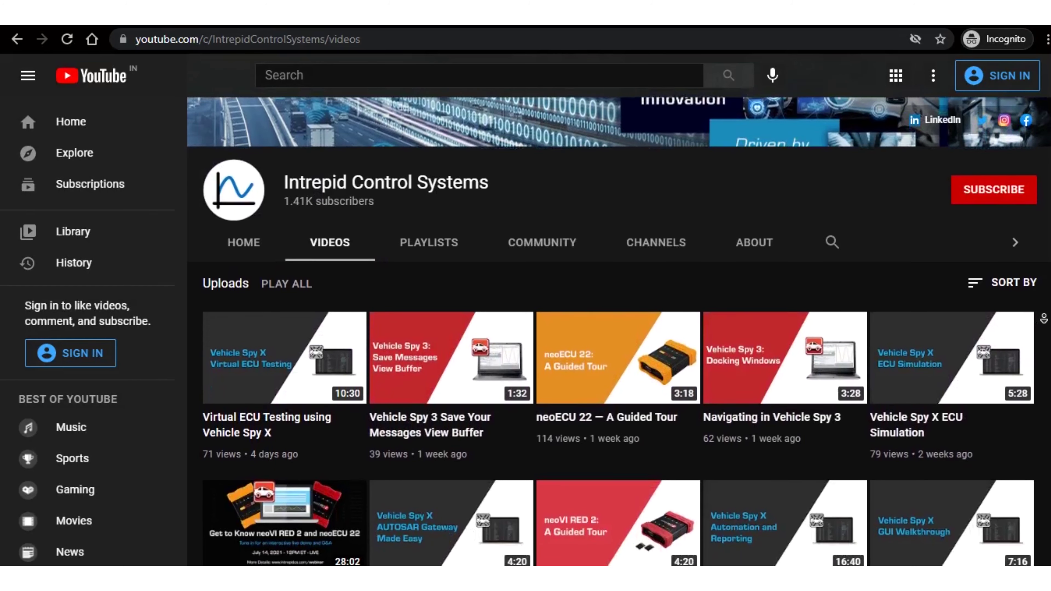
pyautogui.scroll(-2, 619, 331)
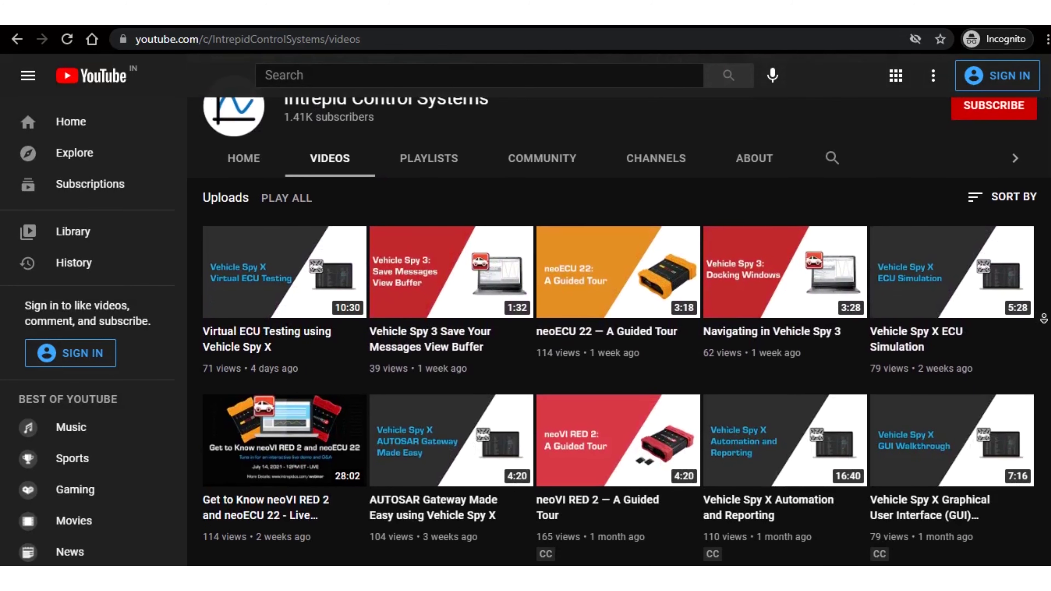
pyautogui.scroll(-1, 619, 331)
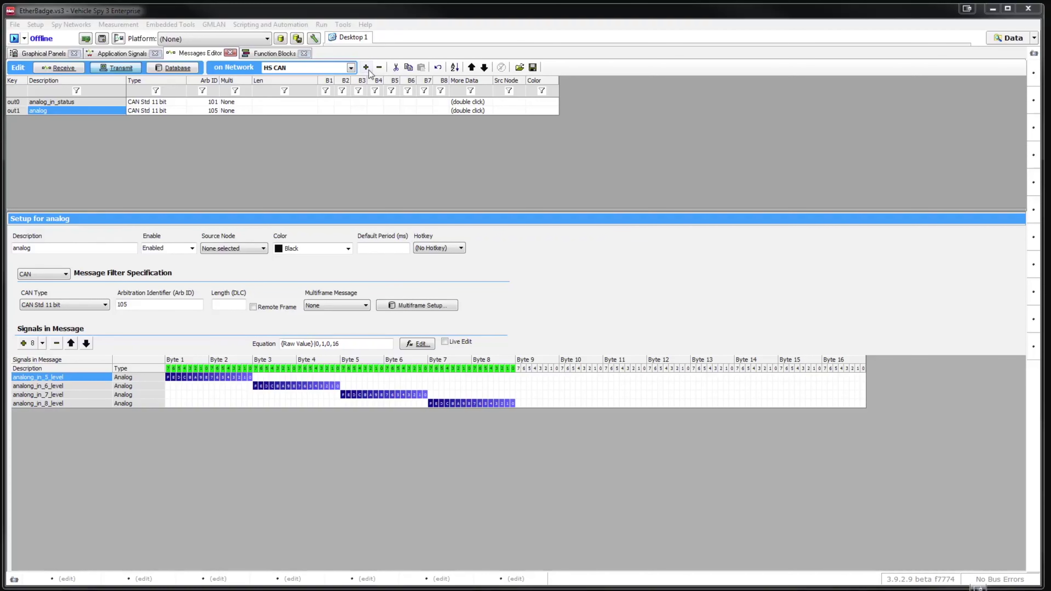
# Step: Add a new HS CAN transmit message with arbitration ID 123
pyautogui.click(366, 68)
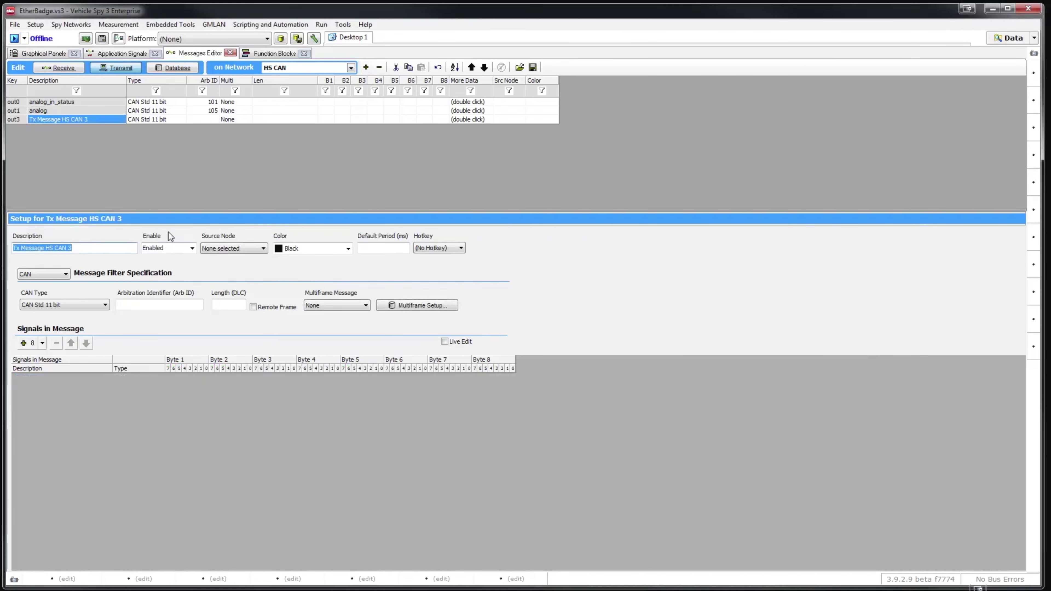
pyautogui.click(200, 119)
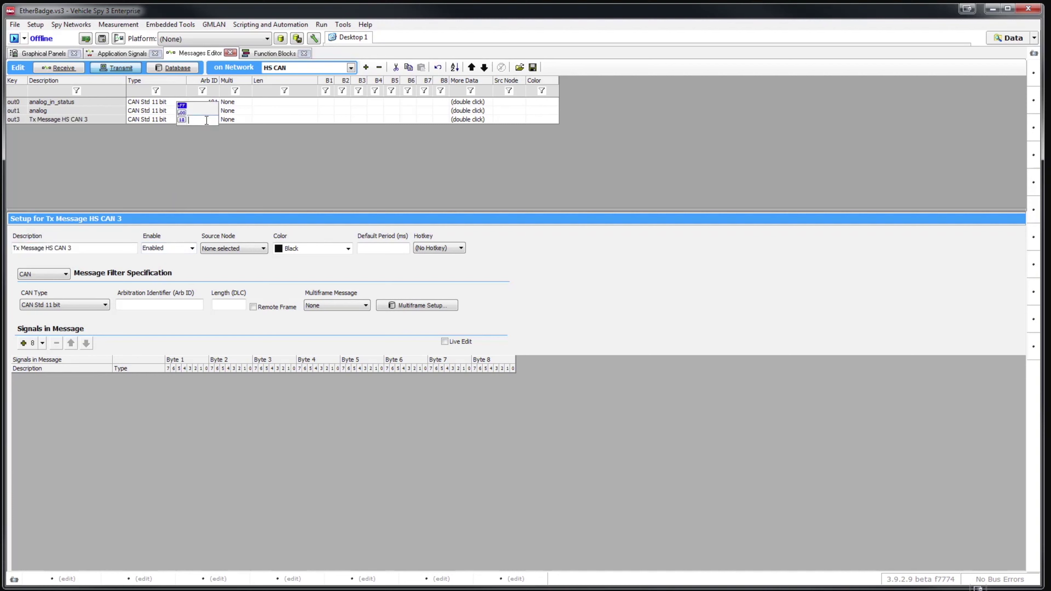
pyautogui.write('123')
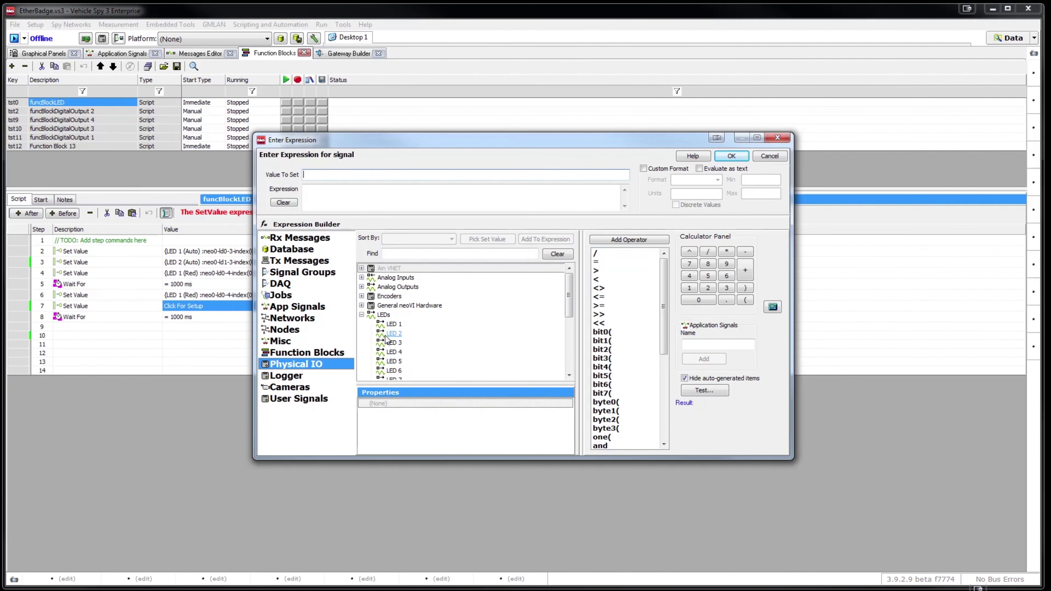
# Step: Choose LED 2's red channel as the expression value and add an HS CAN to MS CAN gateway
pyautogui.click(393, 333)
pyautogui.click(415, 442)
pyautogui.click(347, 203)
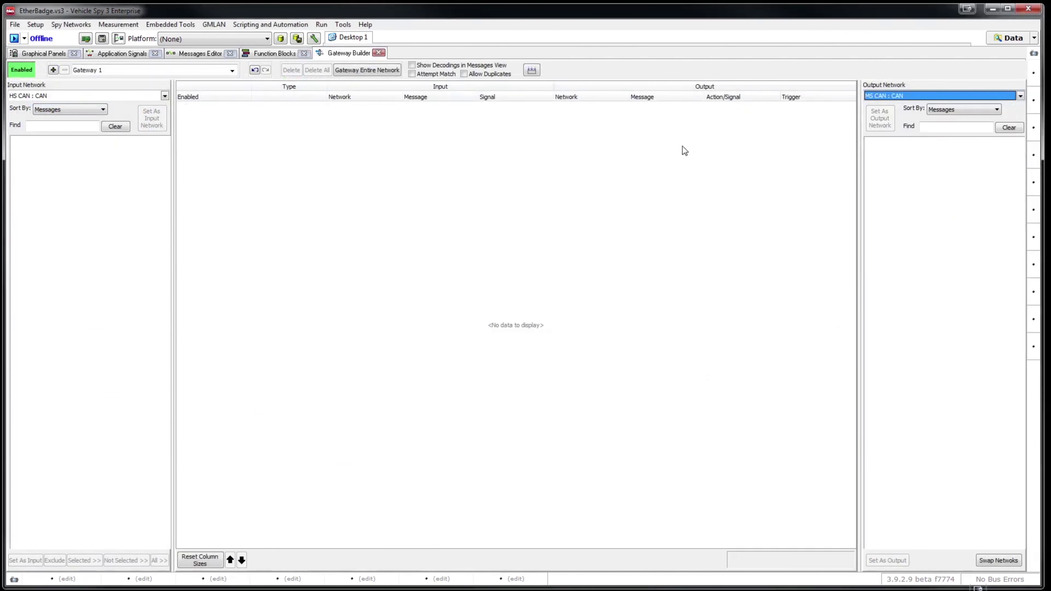
pyautogui.click(359, 70)
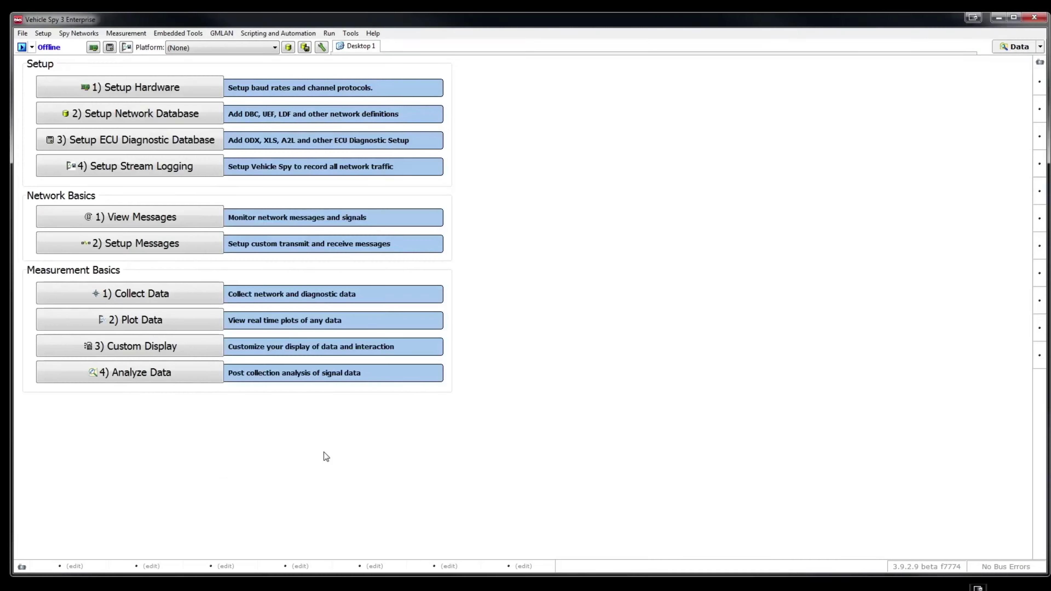
# Step: Connect to the Ether Badge and review its HS CAN baud rate, LIN 1 and Ethernet settings
pyautogui.click(253, 179)
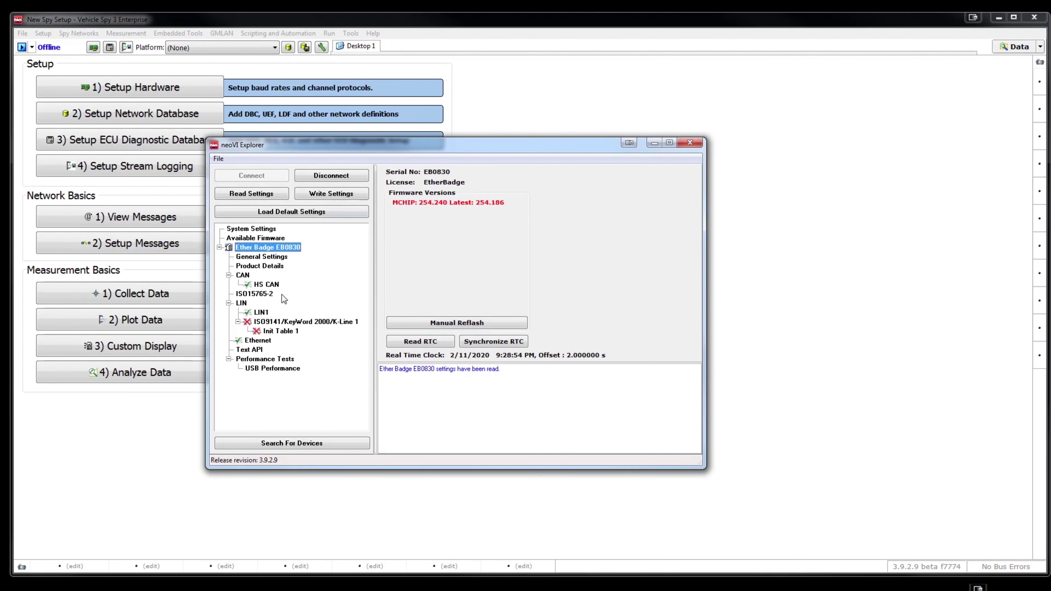
pyautogui.click(267, 285)
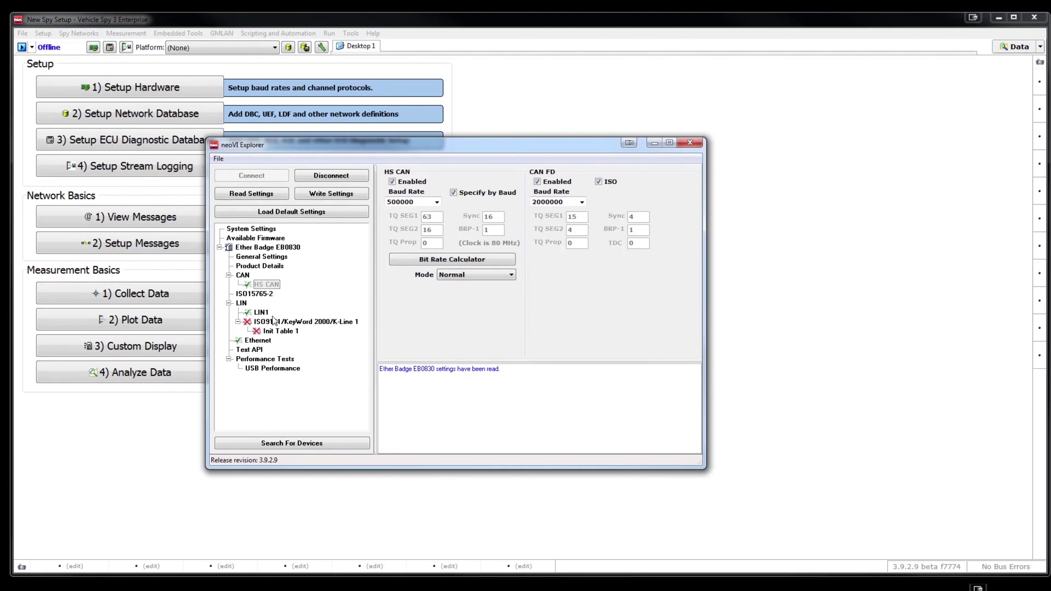
pyautogui.click(261, 312)
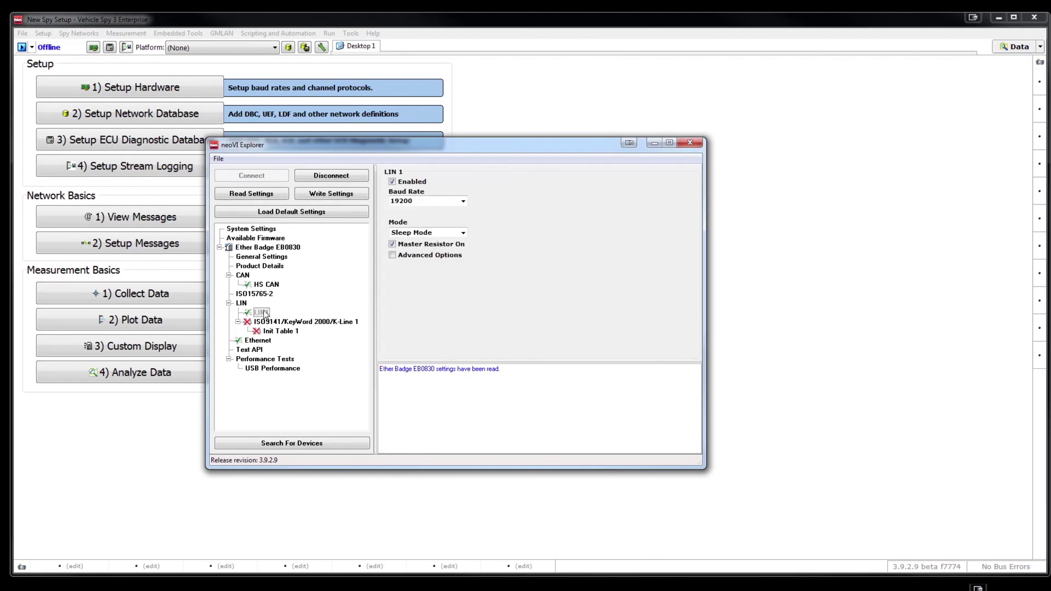
pyautogui.click(258, 341)
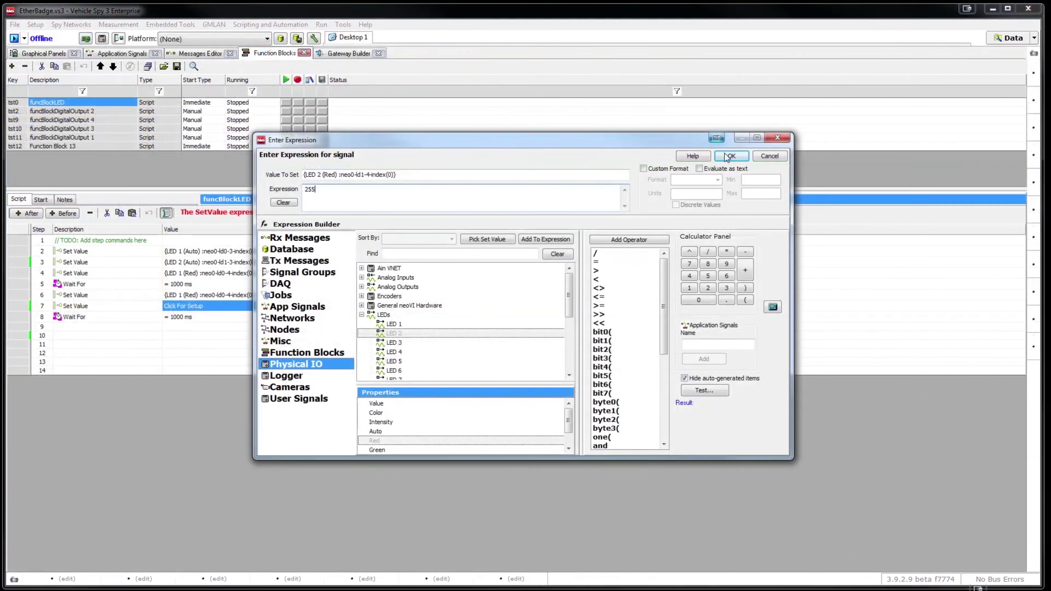
# Step: Accept step 7's LED 2 red value of 255 and open the CoreMini Console
pyautogui.click(727, 156)
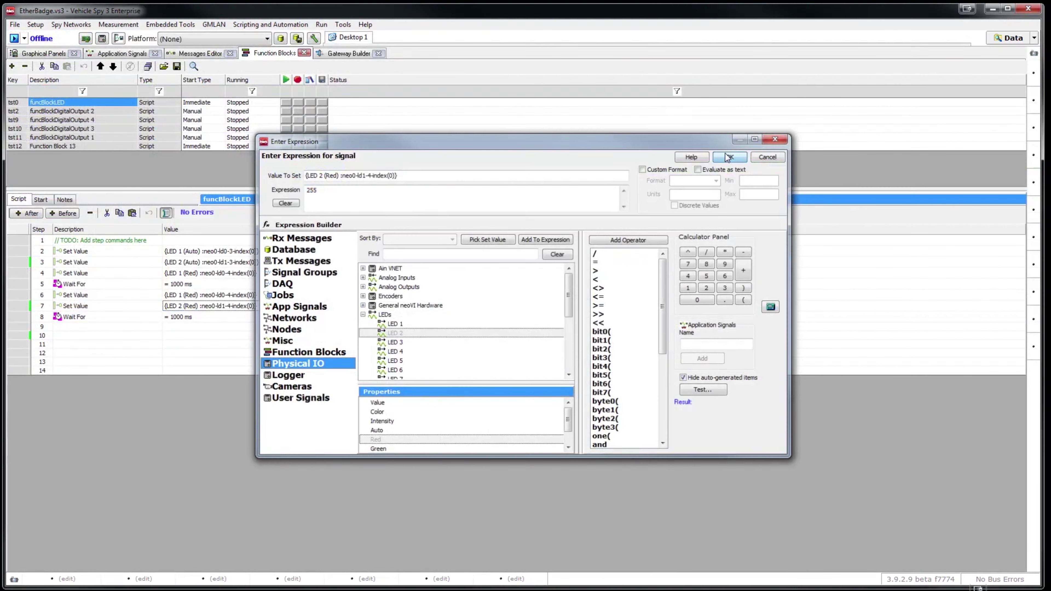
pyautogui.click(720, 158)
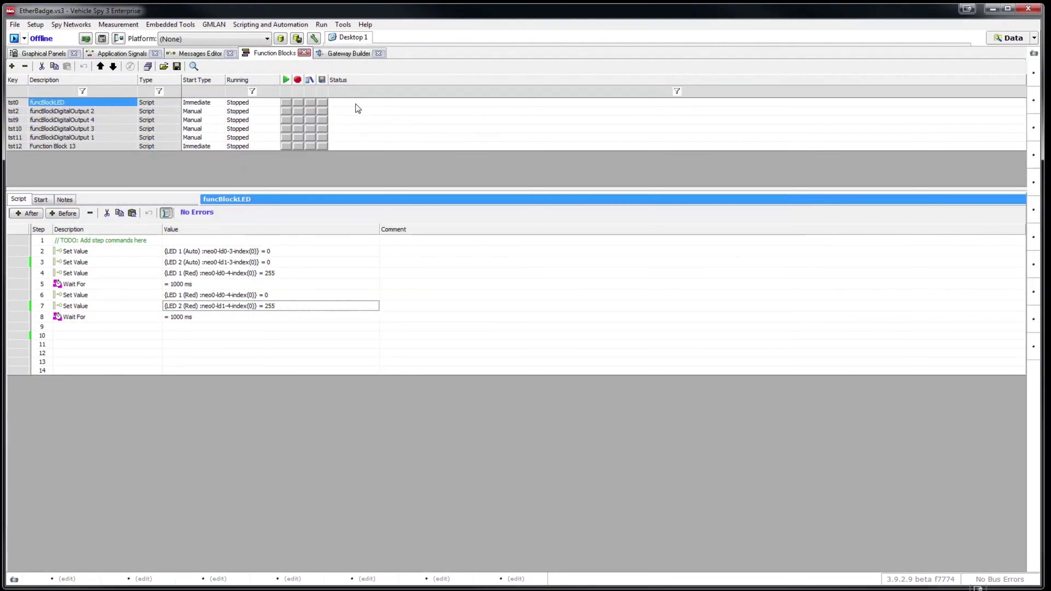
pyautogui.click(343, 24)
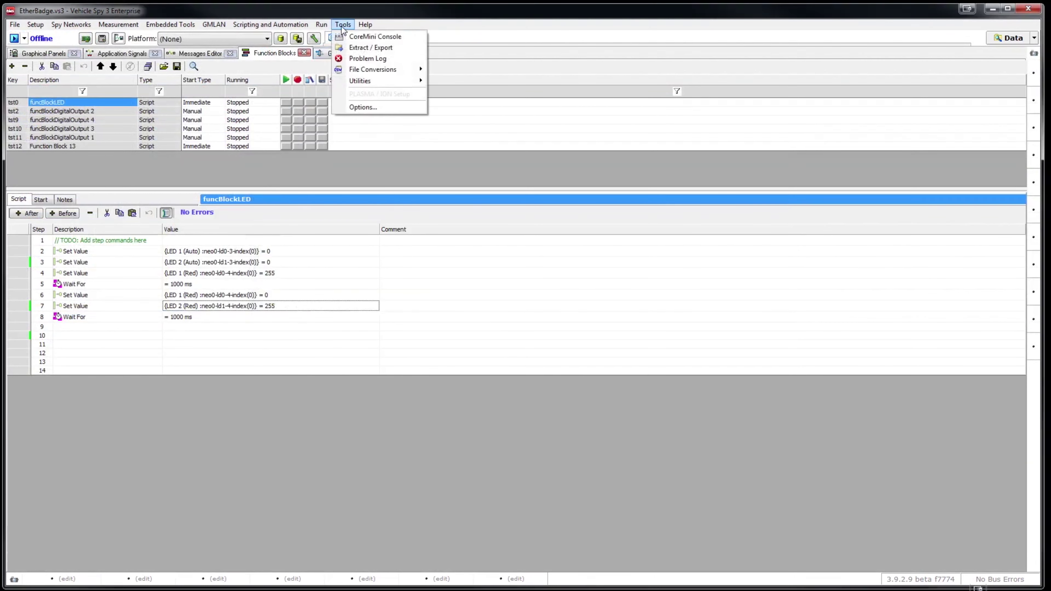
pyautogui.click(347, 39)
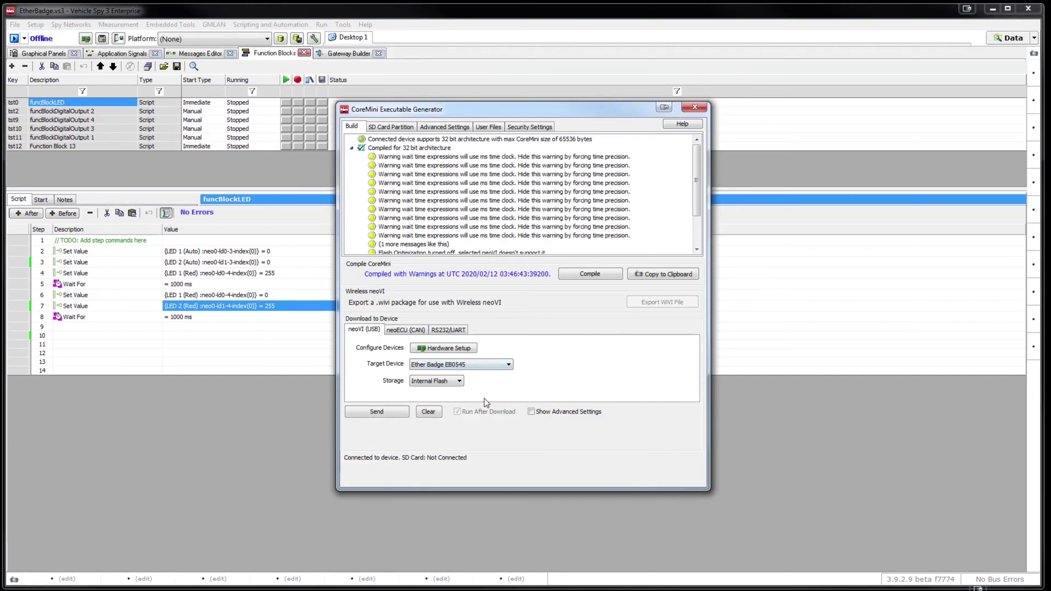